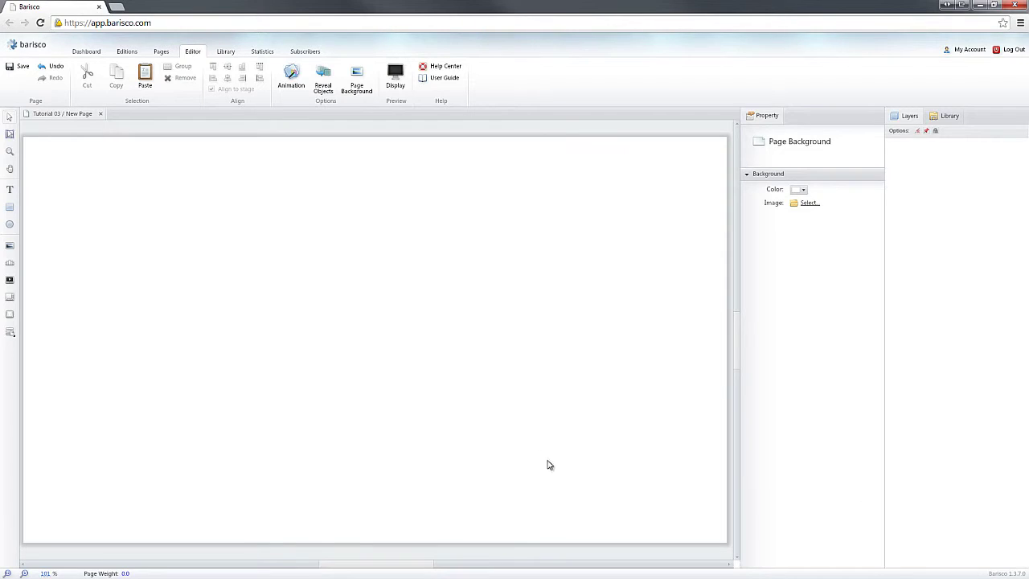
- Place Scroller2, resize it to 600 × 500, and move it to top 101, left 300
left_click(10, 299)
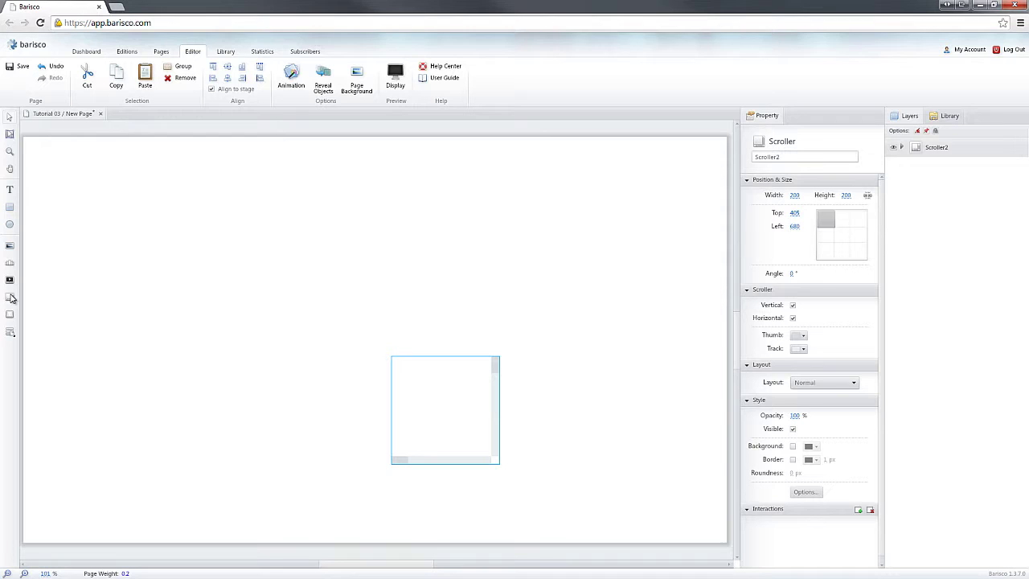
left_click_drag(492, 410, 263, 295)
left_click(794, 196)
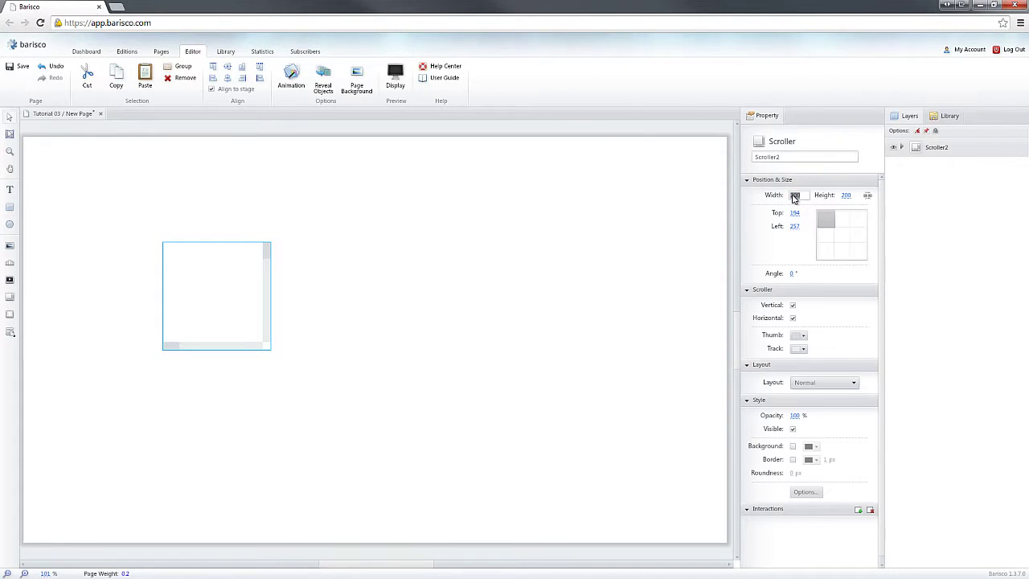
type("600")
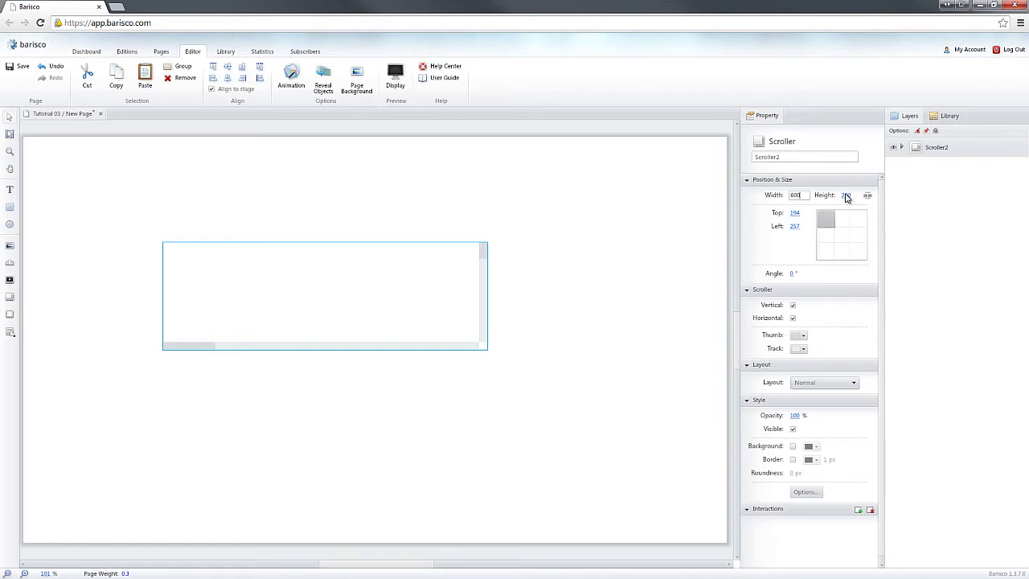
left_click(846, 196)
type("500")
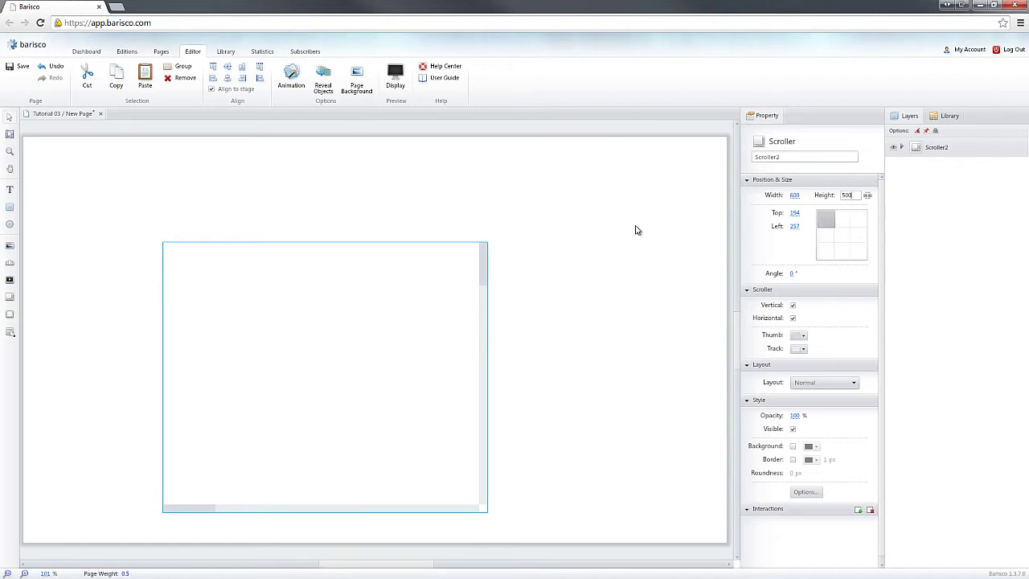
left_click(530, 293)
left_click_drag(371, 376, 395, 326)
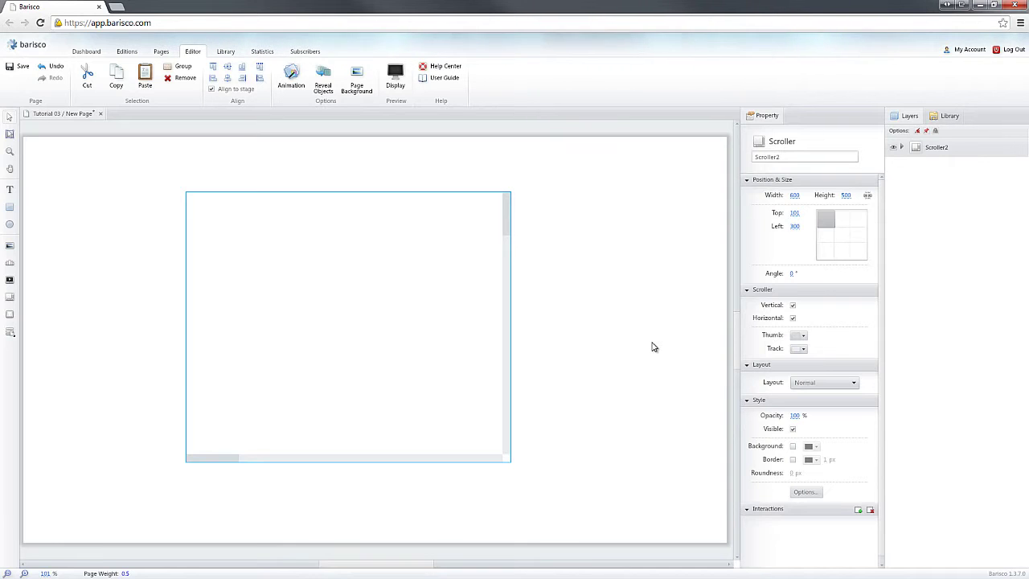
- Give the scroller a blue thumb colour
left_click(801, 335)
mouse_move(547, 266)
left_mouse_down()
mouse_move(561, 225)
mouse_move(568, 231)
left_mouse_up()
left_click(618, 399)
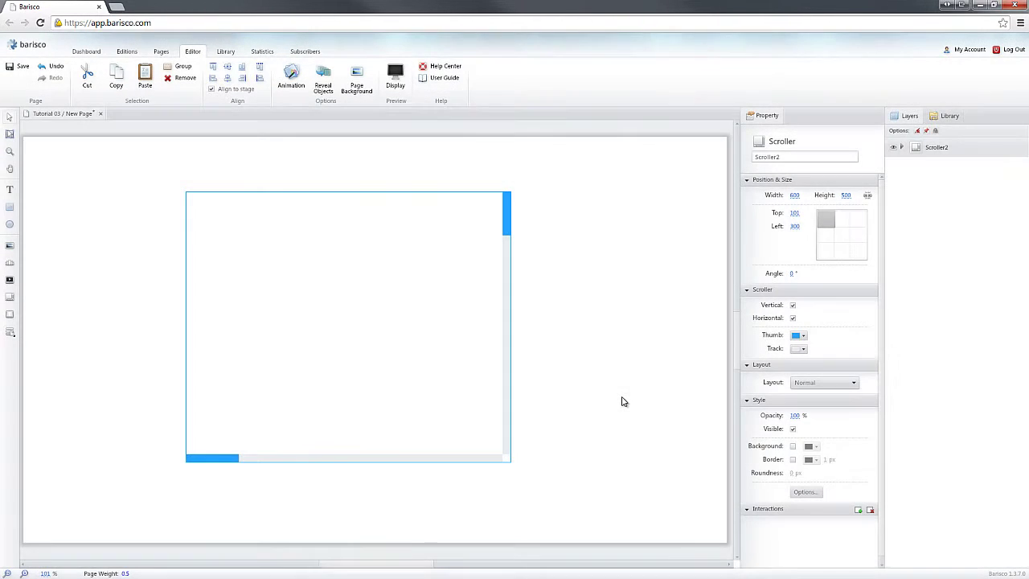
- Turn on the scroller background and fill it with light grey F7F7F7
left_click(793, 446)
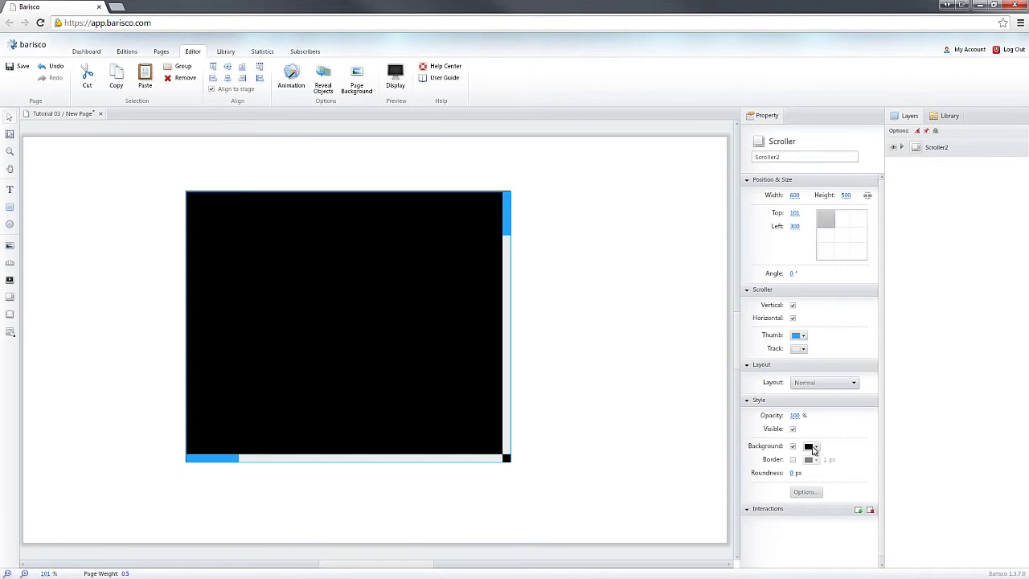
left_click(809, 447)
left_click_drag(469, 264, 443, 238)
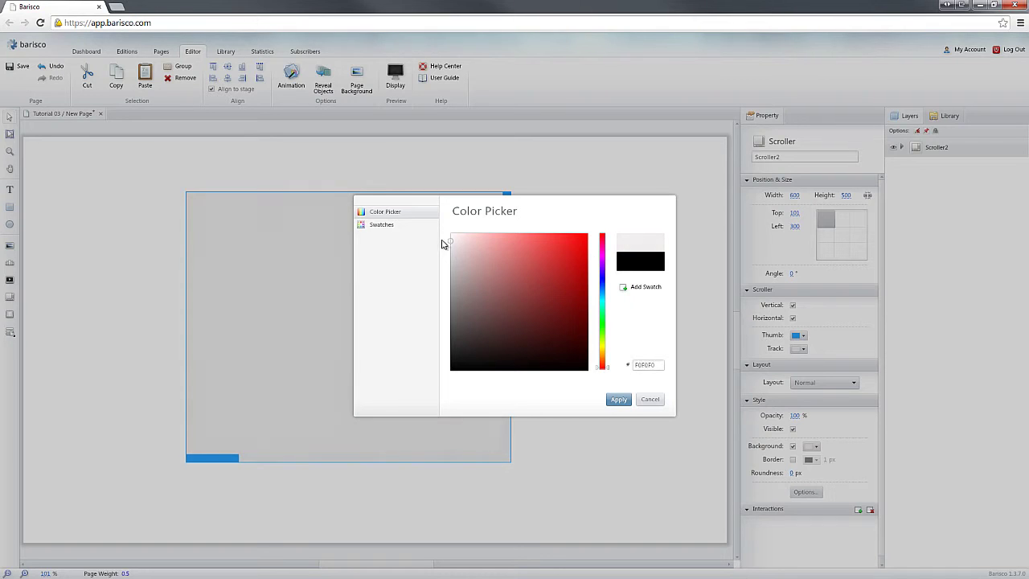
left_click(624, 401)
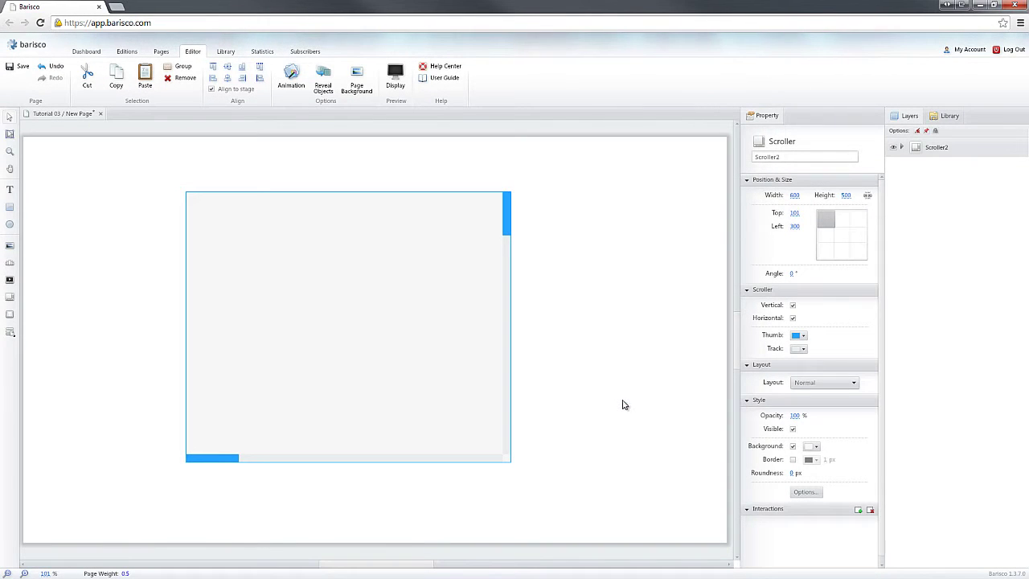
left_click(71, 489)
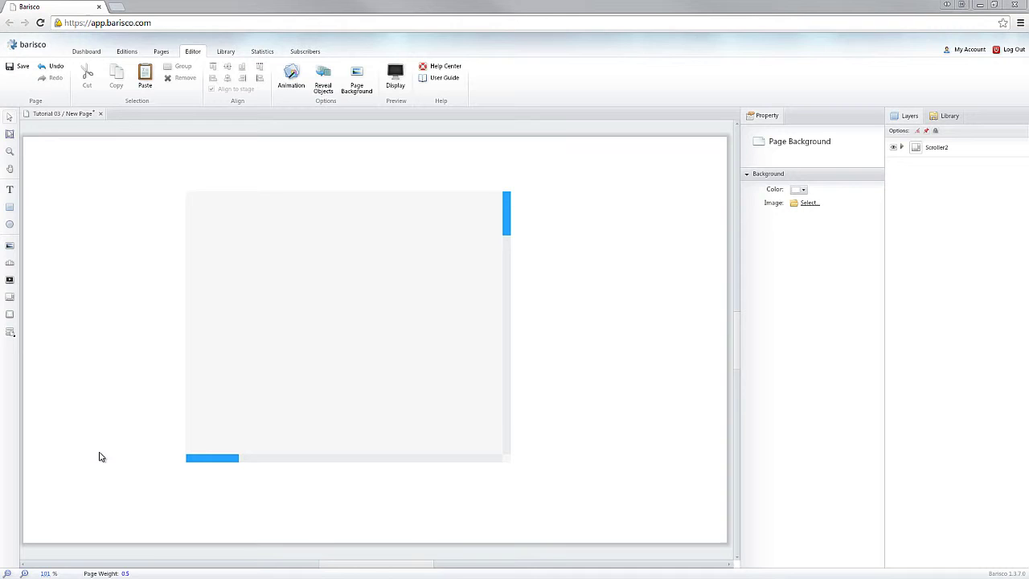
- Select Scroller2 on the canvas
left_click(349, 378)
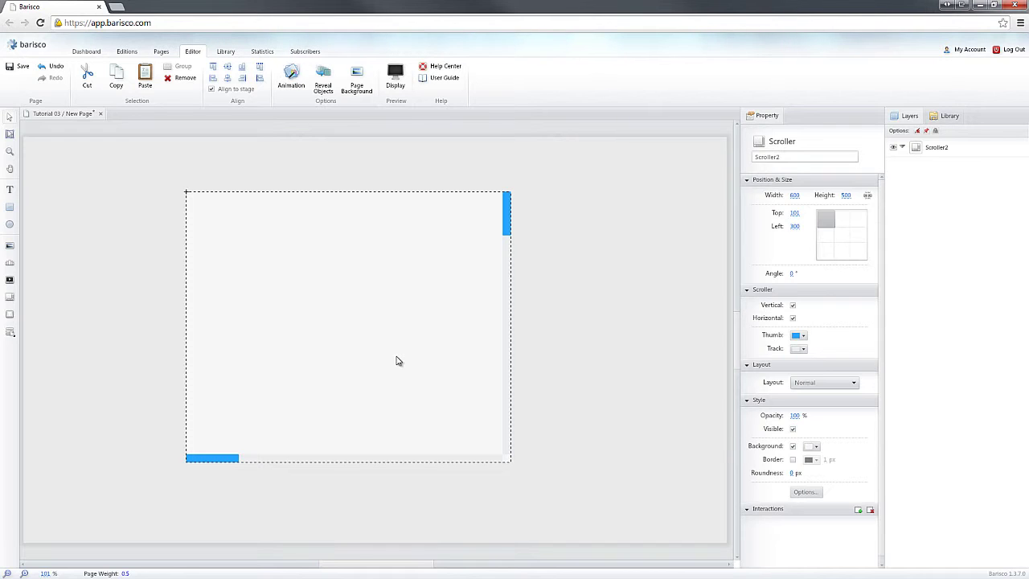
- From Shared Resources, add the lagoon, Brooklyn bridge, mandrill and asparagus photos to the scroller
left_click(949, 117)
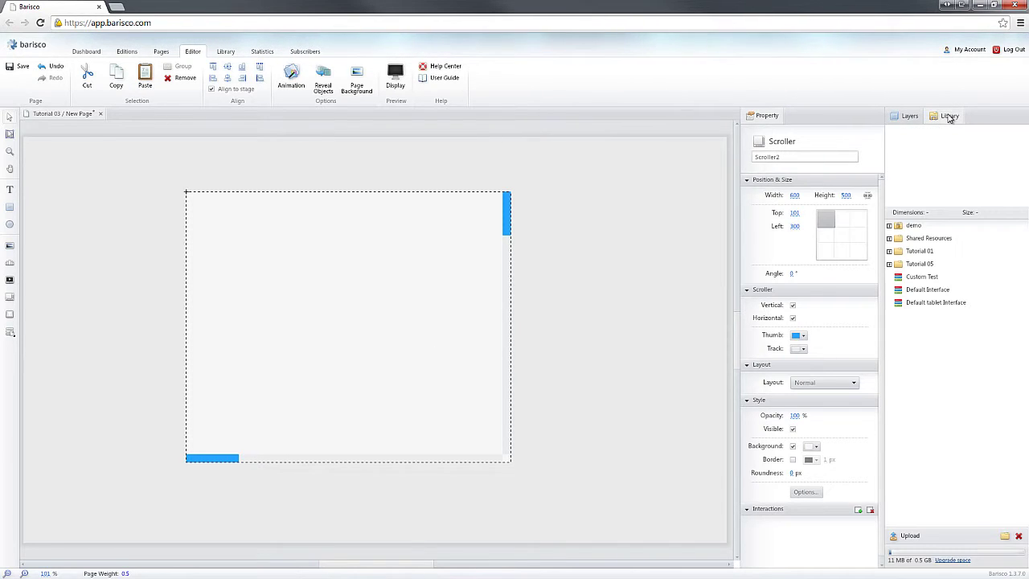
double_click(926, 239)
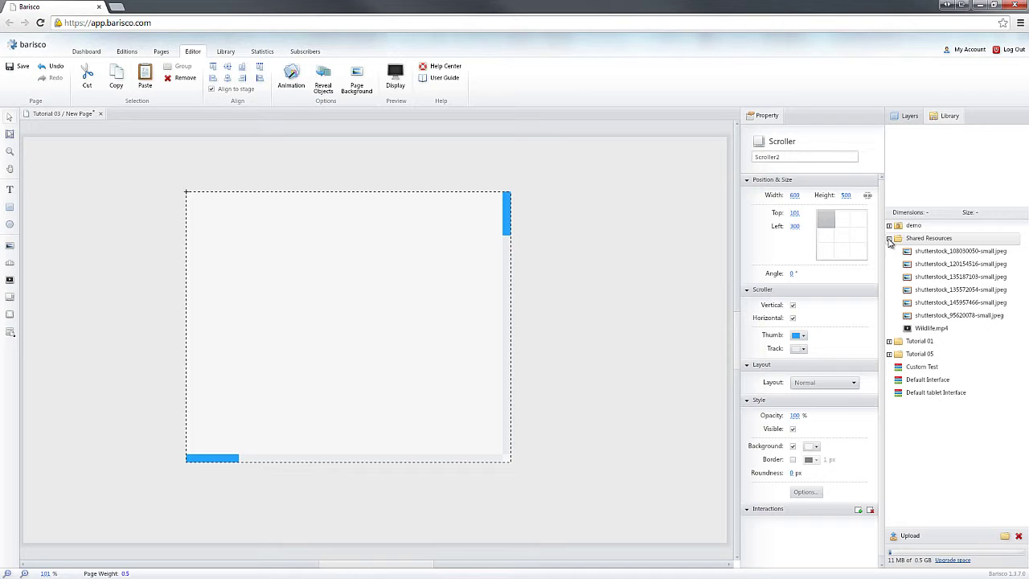
left_click_drag(936, 254, 331, 296)
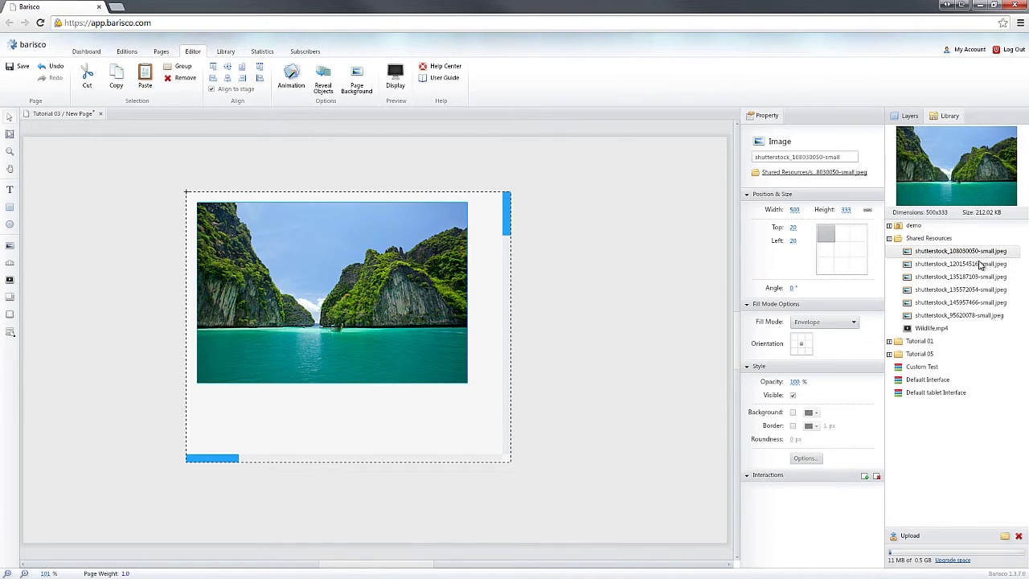
left_click_drag(966, 267, 629, 294)
left_click_drag(961, 276, 330, 479)
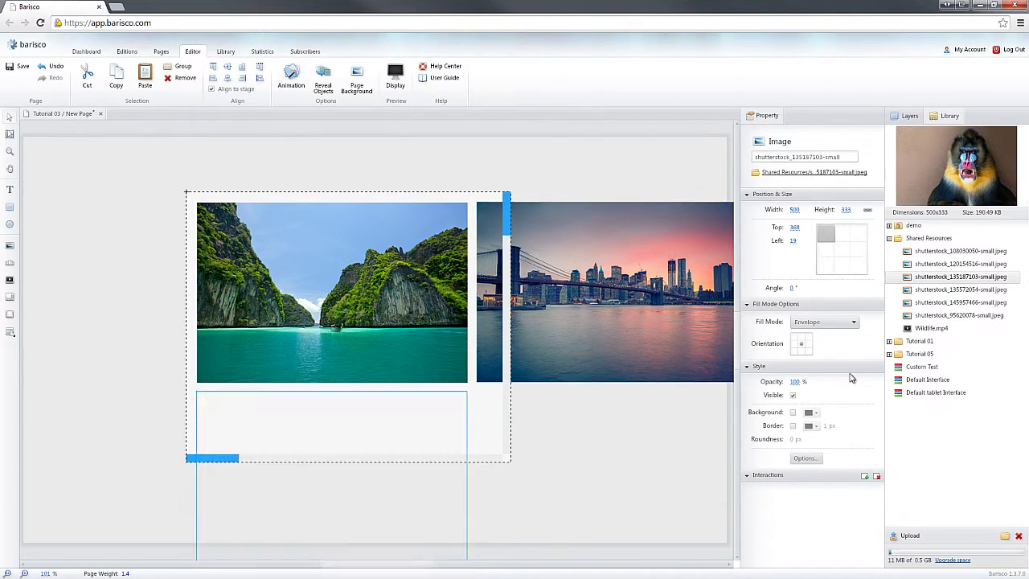
left_click_drag(987, 295, 610, 482)
- Add the airplane and running woman photos, then drop the sixth photo into the empty slot
scroll(712, 411, "down", 5)
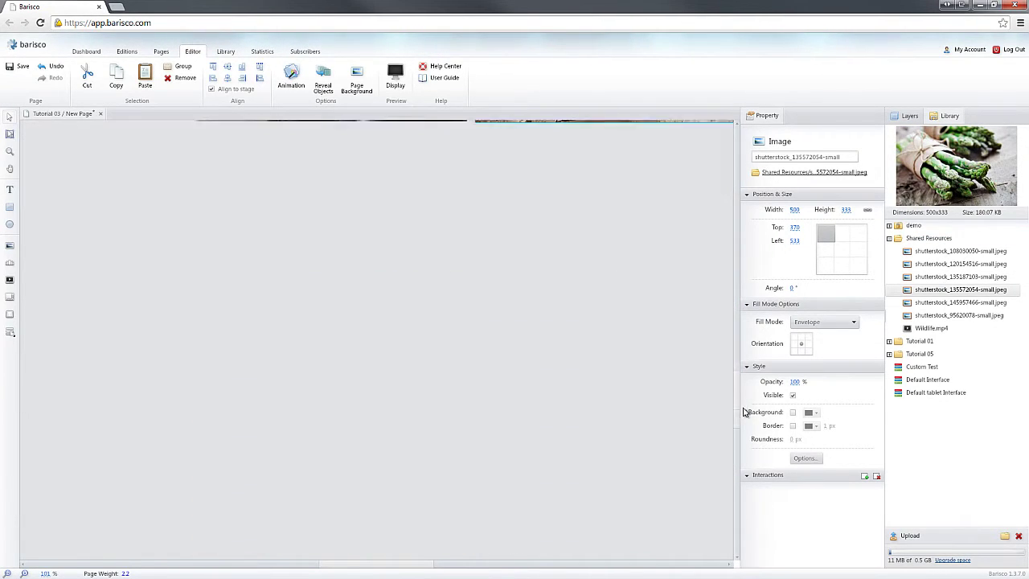
scroll(723, 390, "up", 1)
left_click_drag(961, 302, 332, 379)
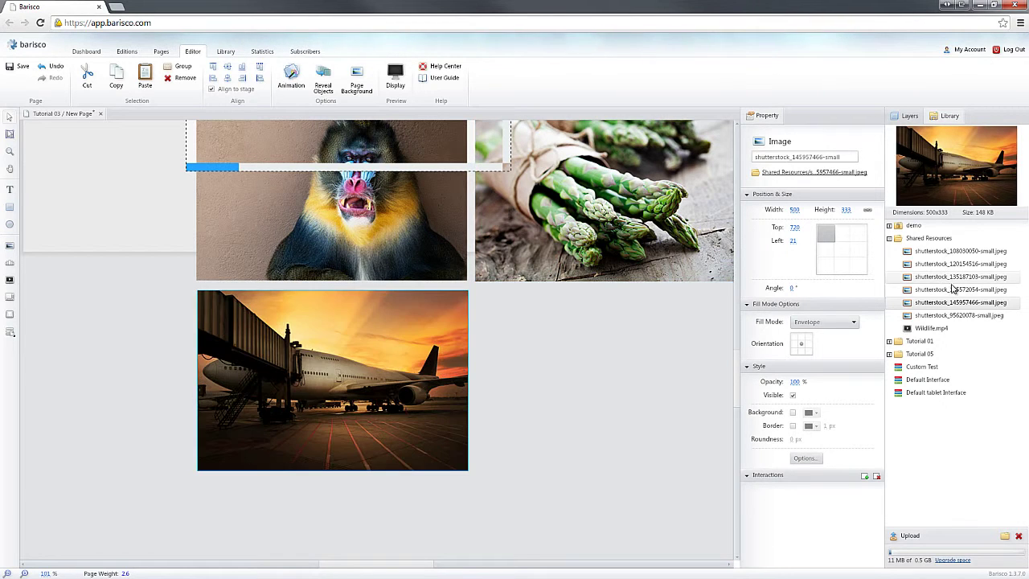
left_click_drag(974, 320, 609, 384)
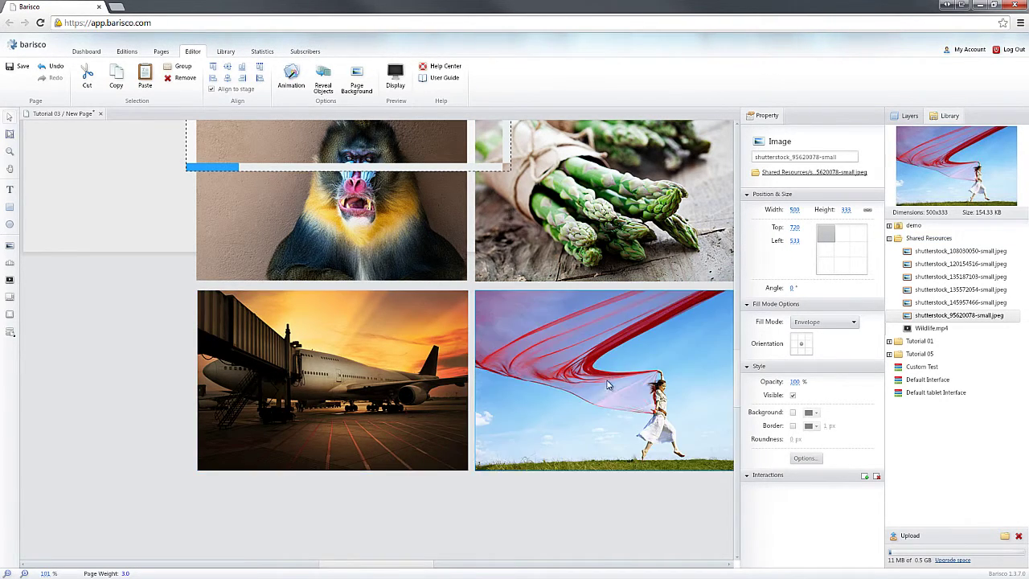
left_click(147, 372)
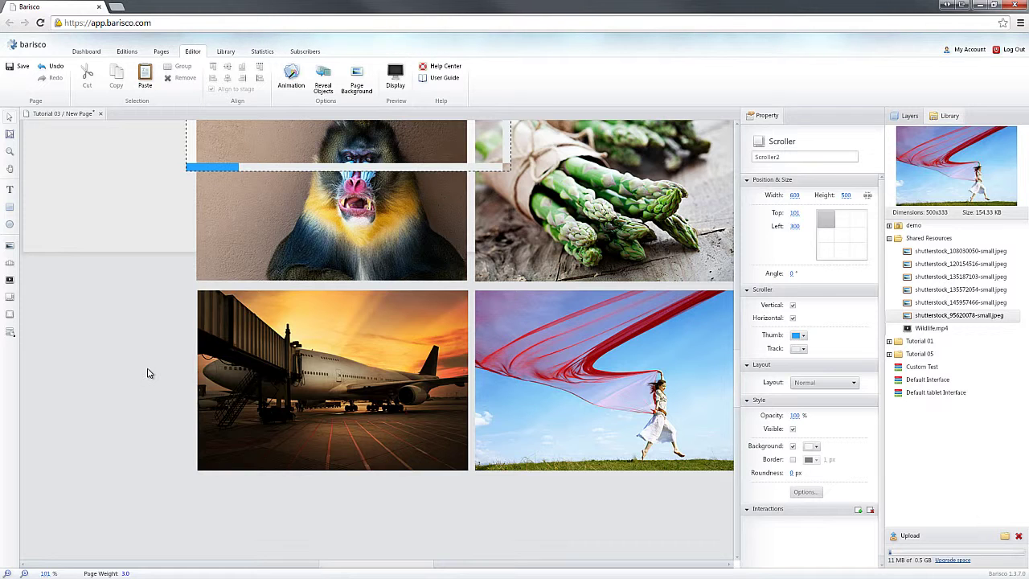
left_click(395, 78)
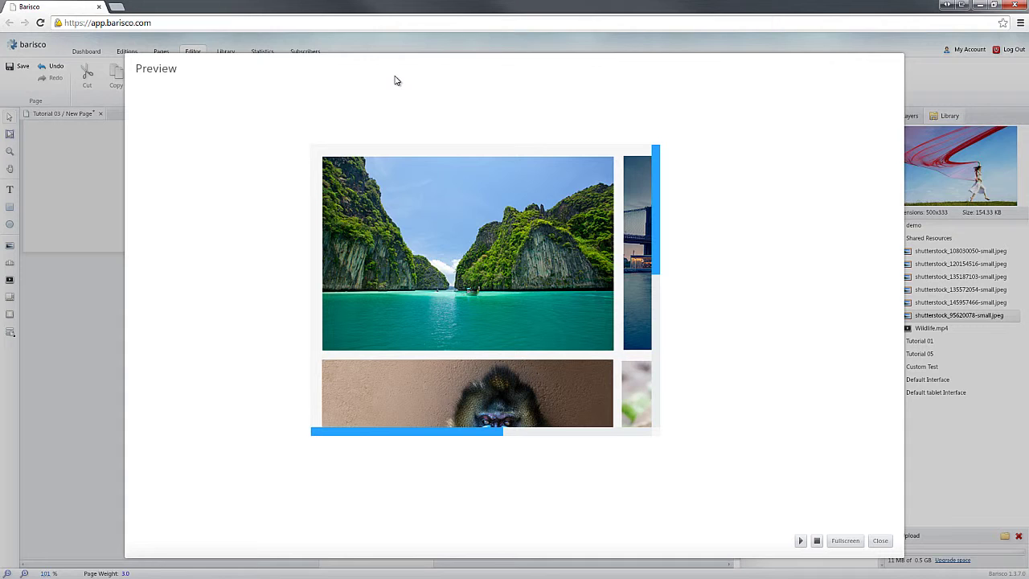
left_click_drag(655, 207, 652, 379)
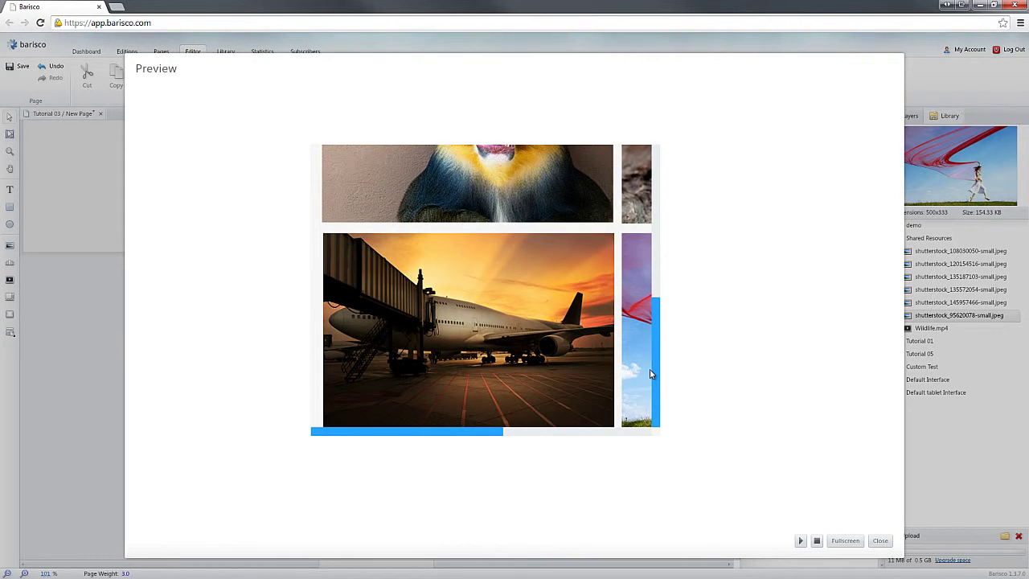
left_click_drag(487, 435, 650, 451)
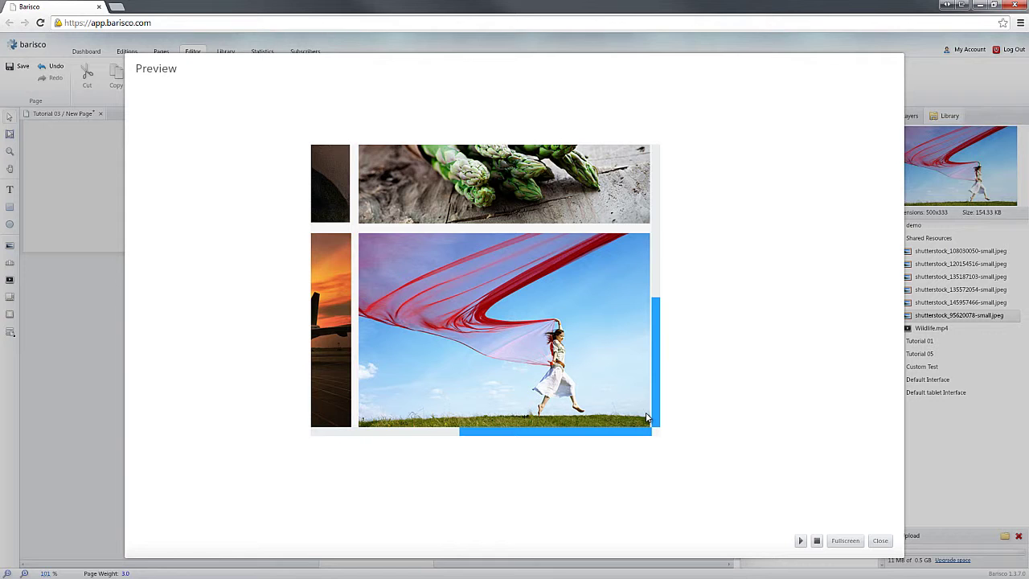
mouse_move(661, 411)
left_mouse_down()
mouse_move(664, 255)
mouse_move(653, 420)
left_mouse_up()
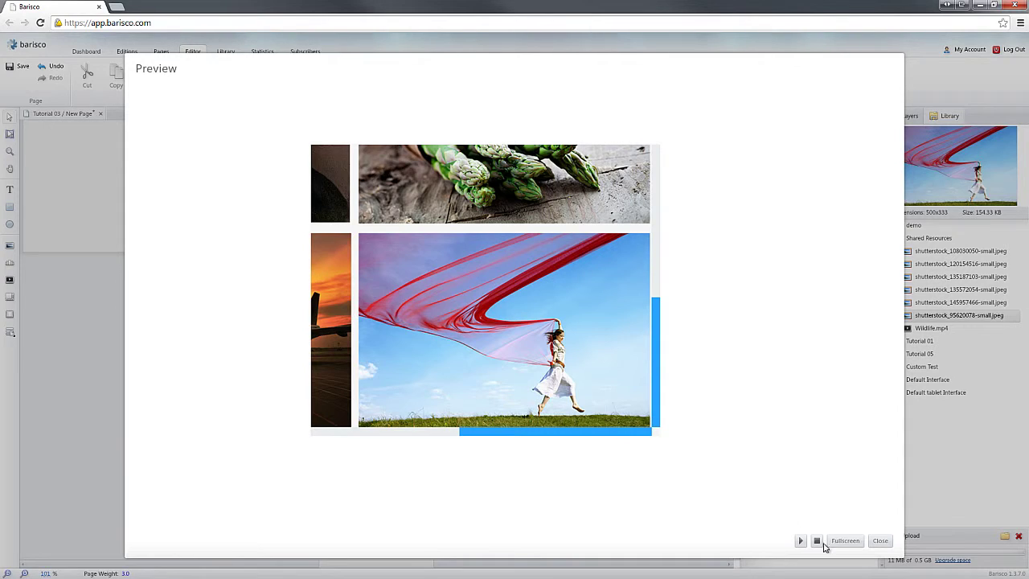
left_click(880, 541)
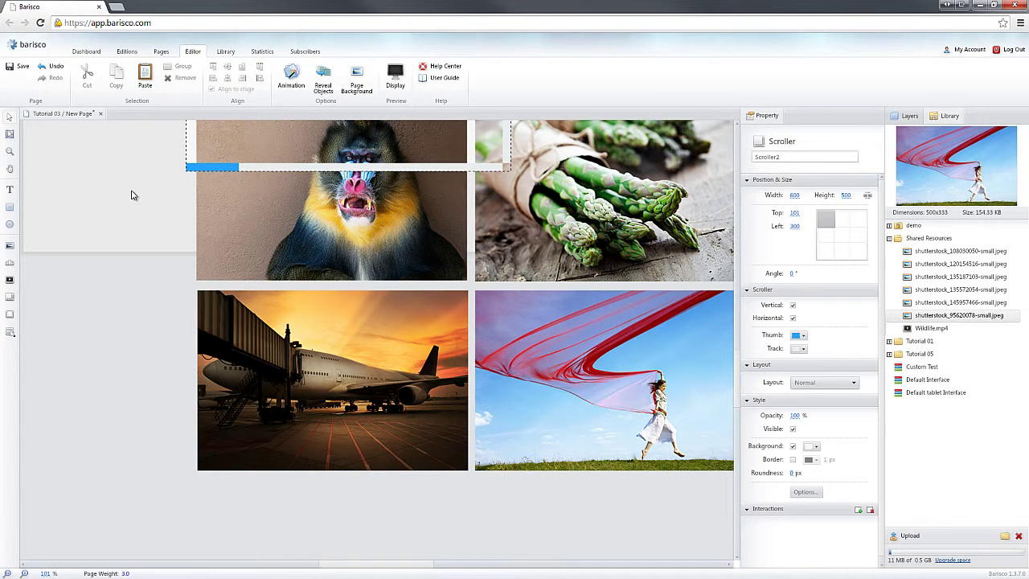
- Turn off horizontal scrolling for Scroller2, keeping only vertical
left_click(133, 195)
left_click(288, 146)
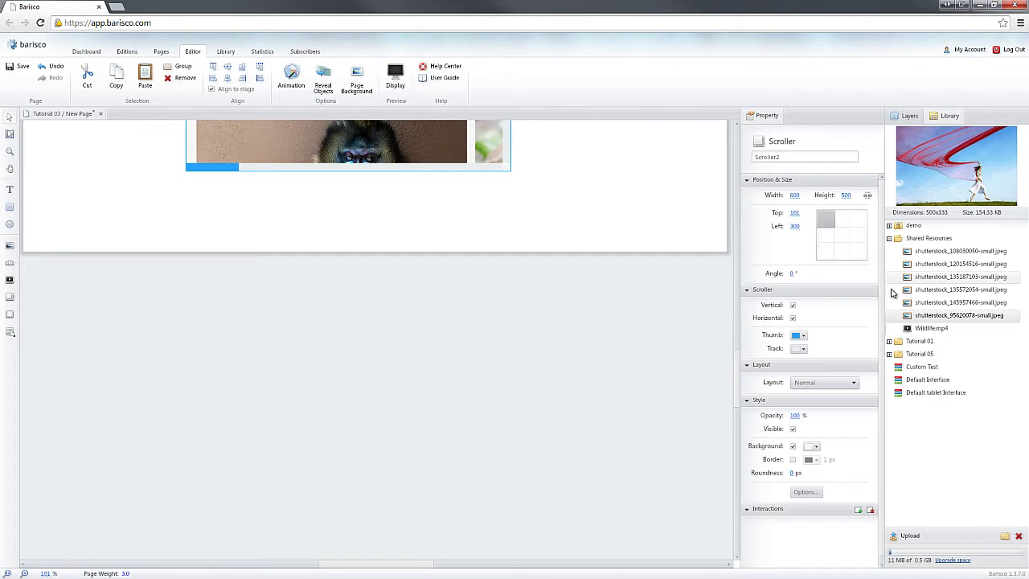
left_click(792, 318)
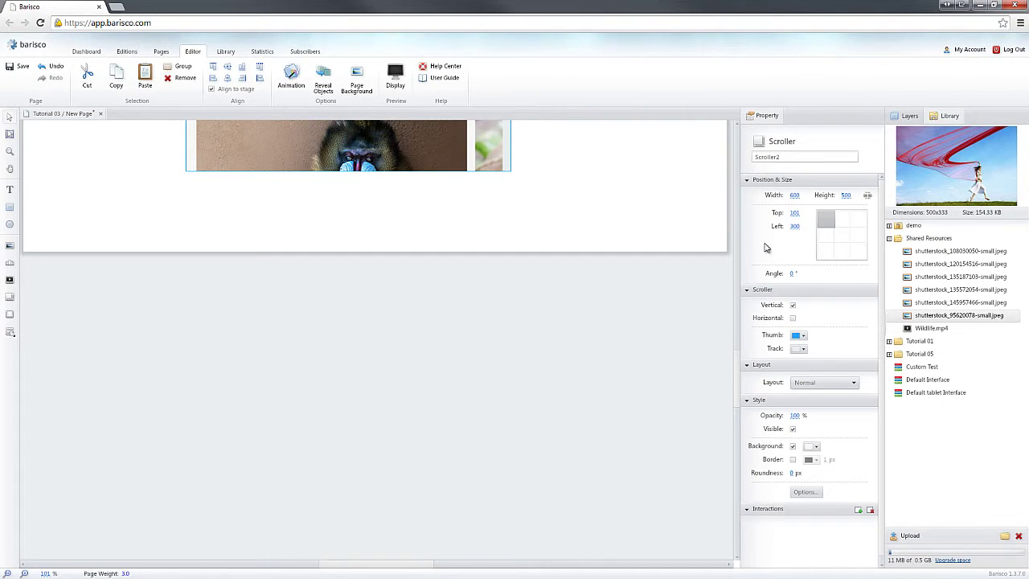
left_click_drag(738, 394, 735, 355)
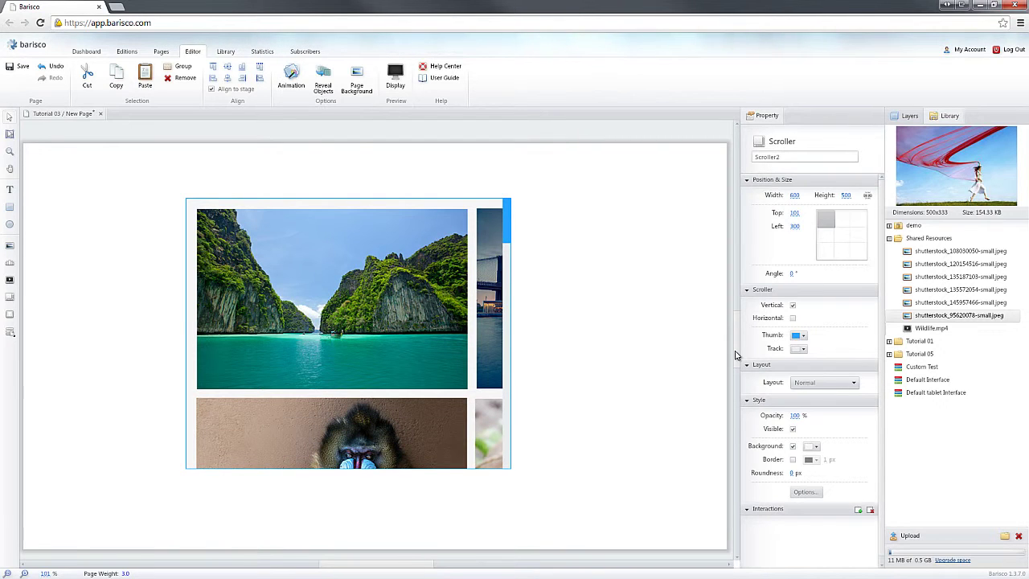
- Preview the page, scroll through the photos, and close the preview
left_click(395, 78)
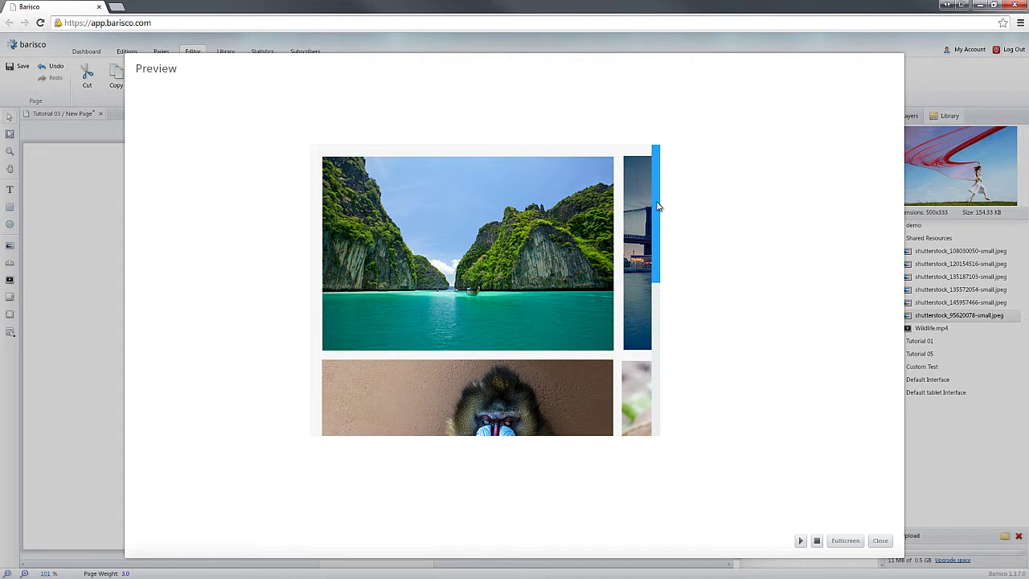
scroll(656, 206, "down", 3)
scroll(666, 209, "up", 3)
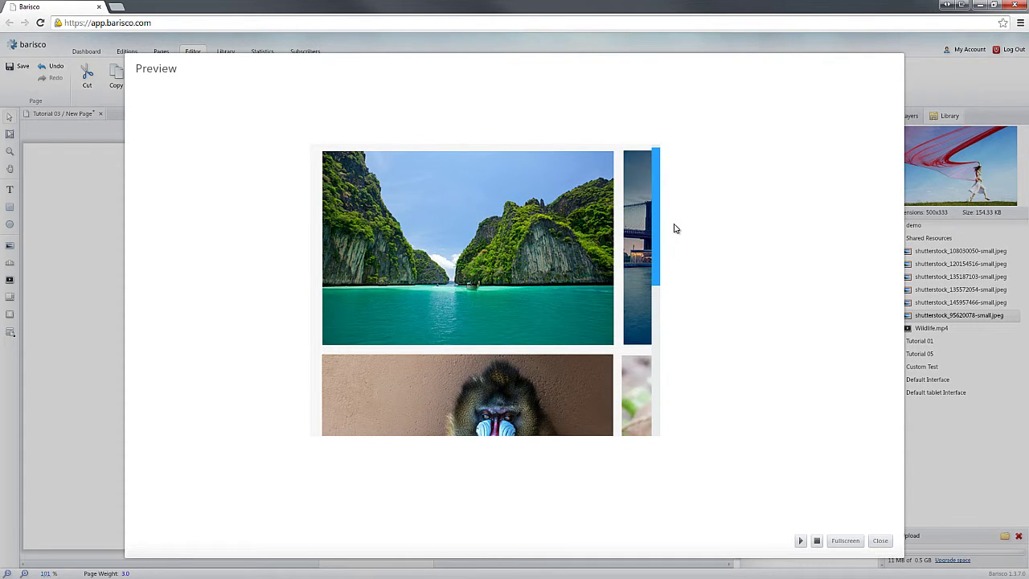
left_click(880, 541)
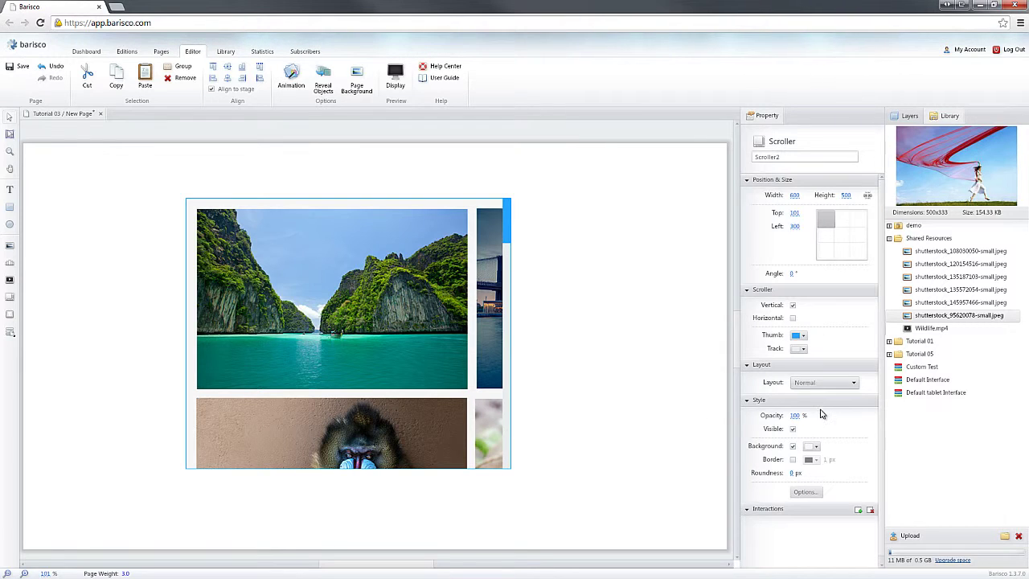
- Show the Normal, Vertical and Horizontal choices in the scroller's Layout dropdown
left_click(828, 385)
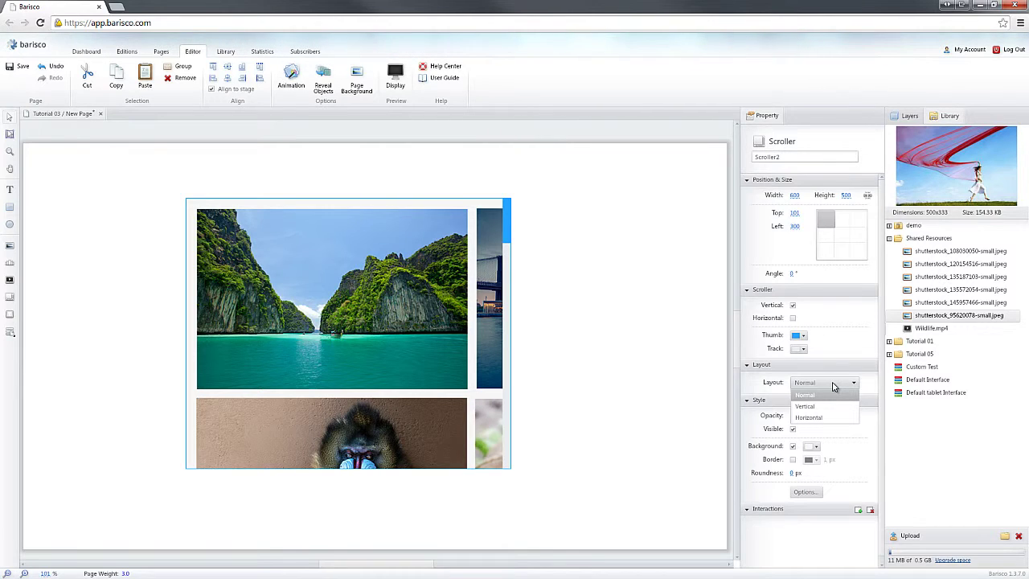
- Set Scroller2's layout to Vertical with 10 px spacing between items
left_click(812, 407)
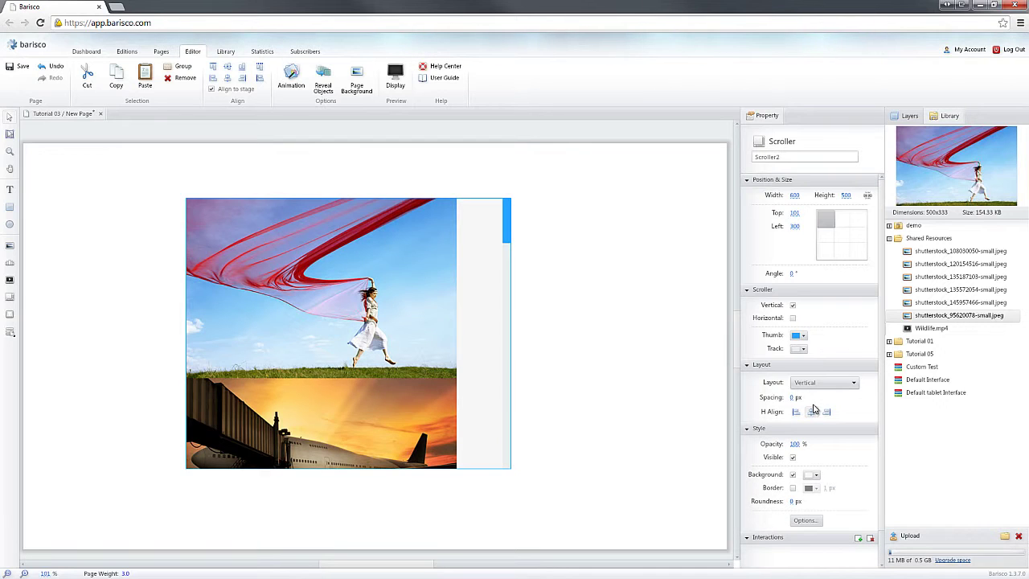
left_click(794, 399)
type("10")
key("Return")
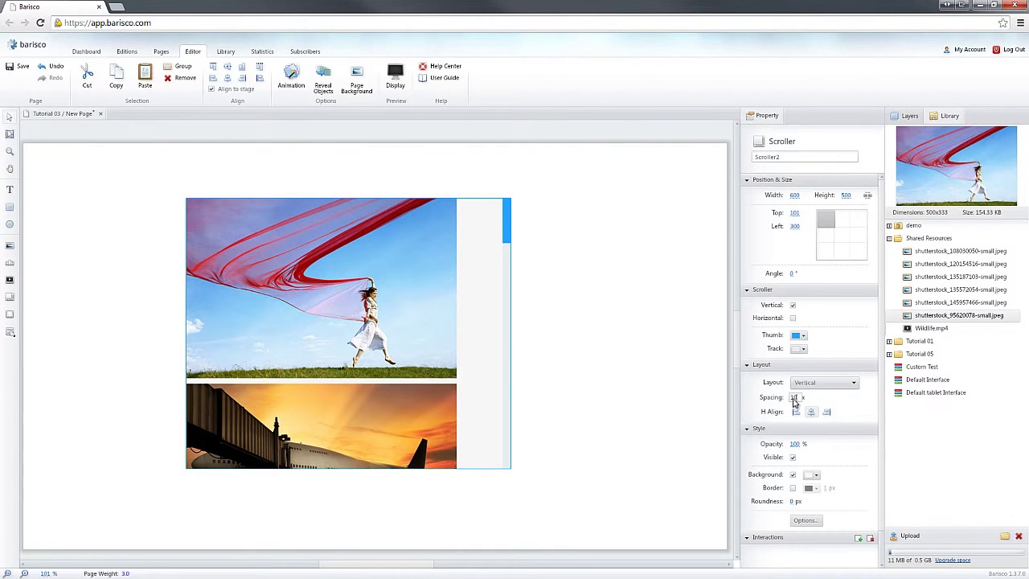
left_click(570, 352)
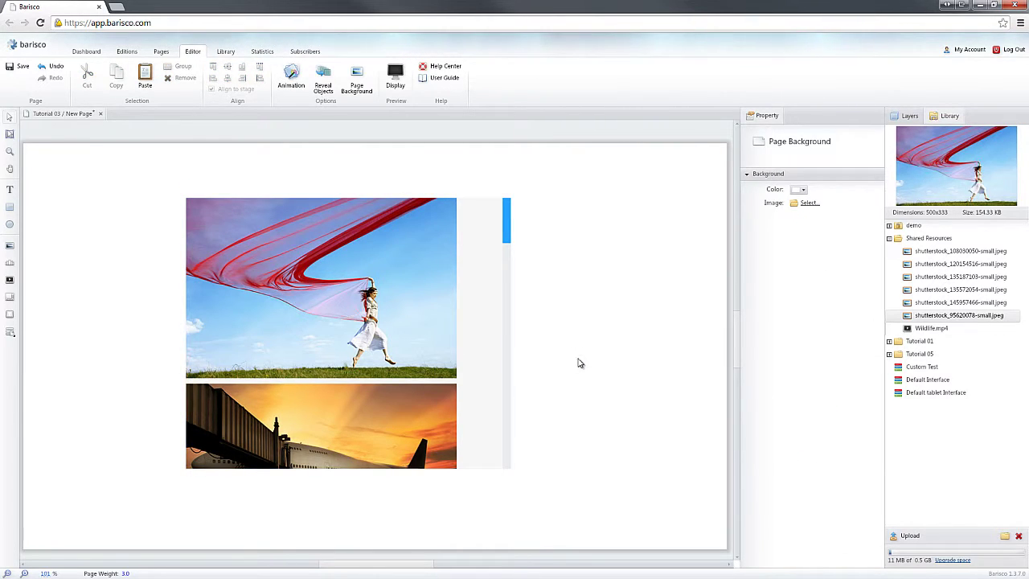
left_click(395, 77)
left_click_drag(655, 182, 642, 162)
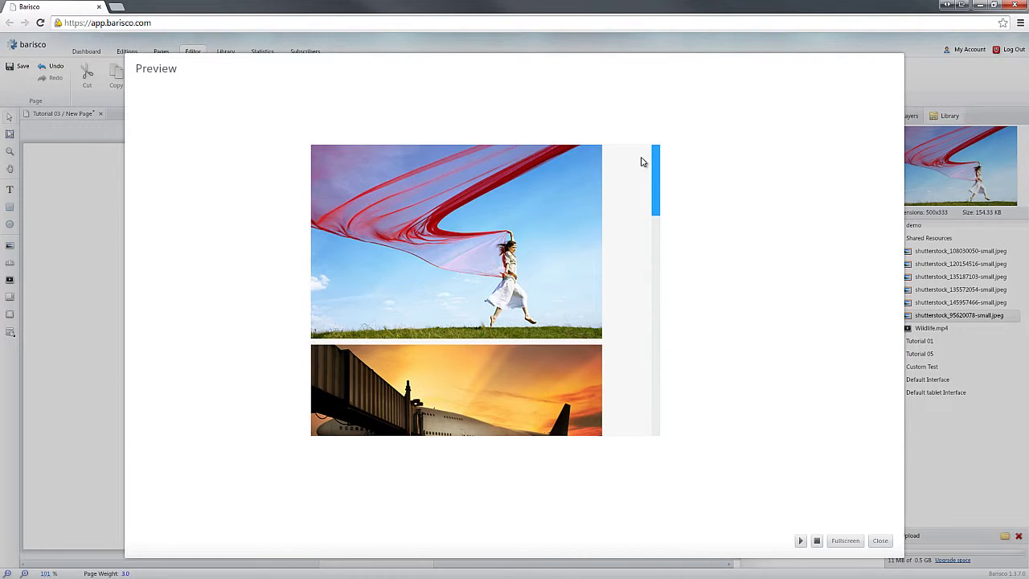
left_click(881, 541)
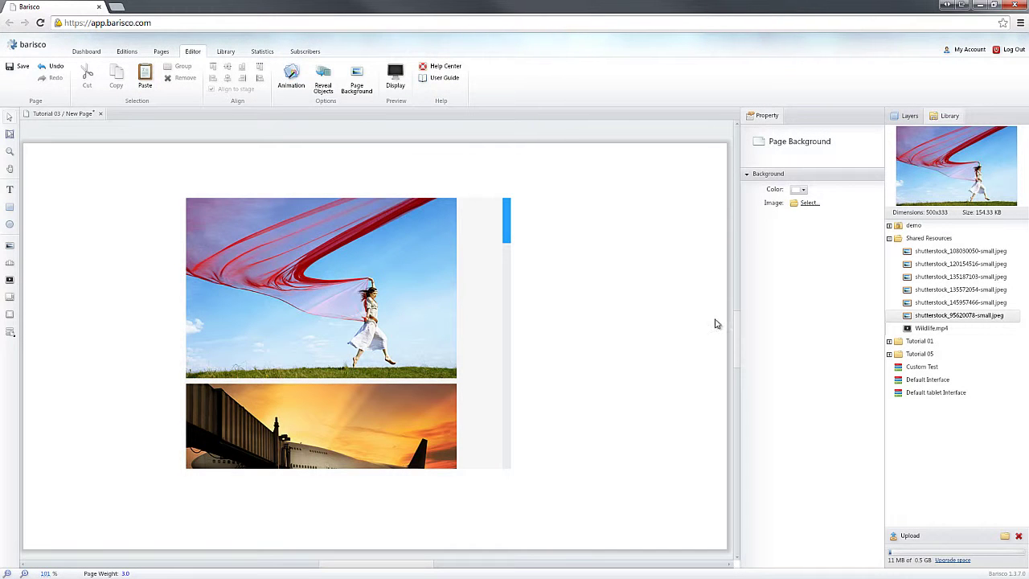
scroll(664, 319, "down", 1)
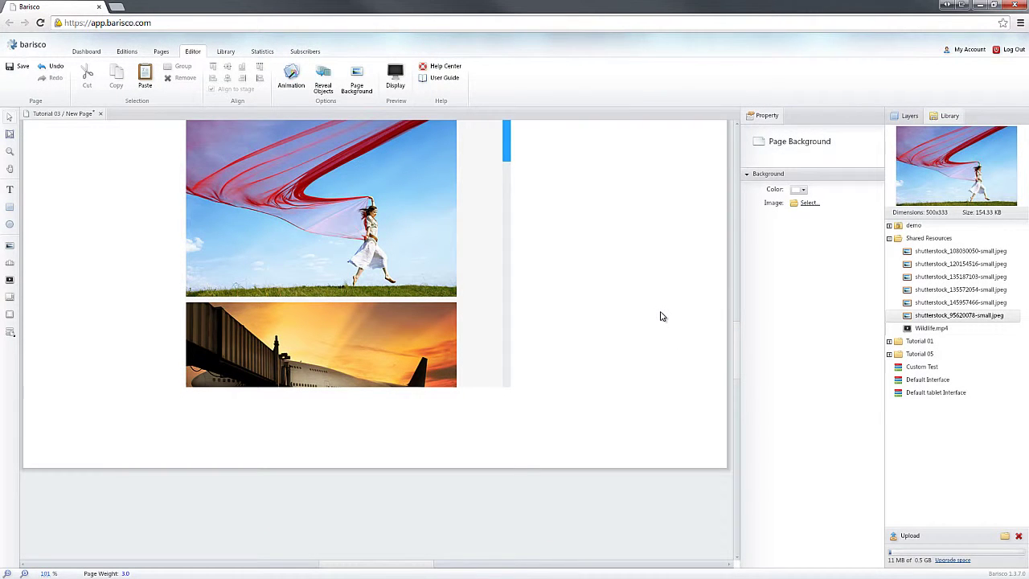